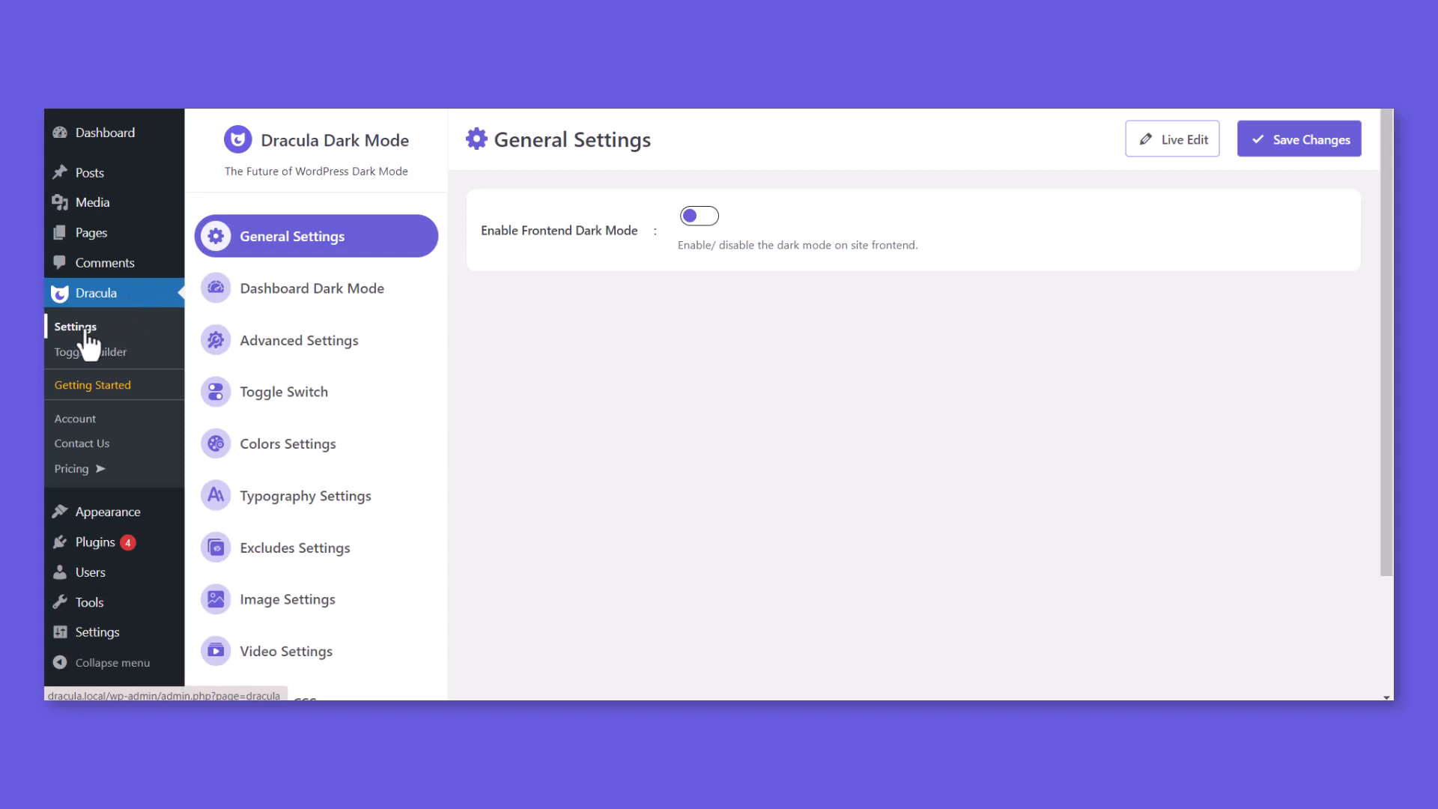
# Step: Enable Dashboard Dark Mode for the WordPress admin
pyautogui.click(306, 294)
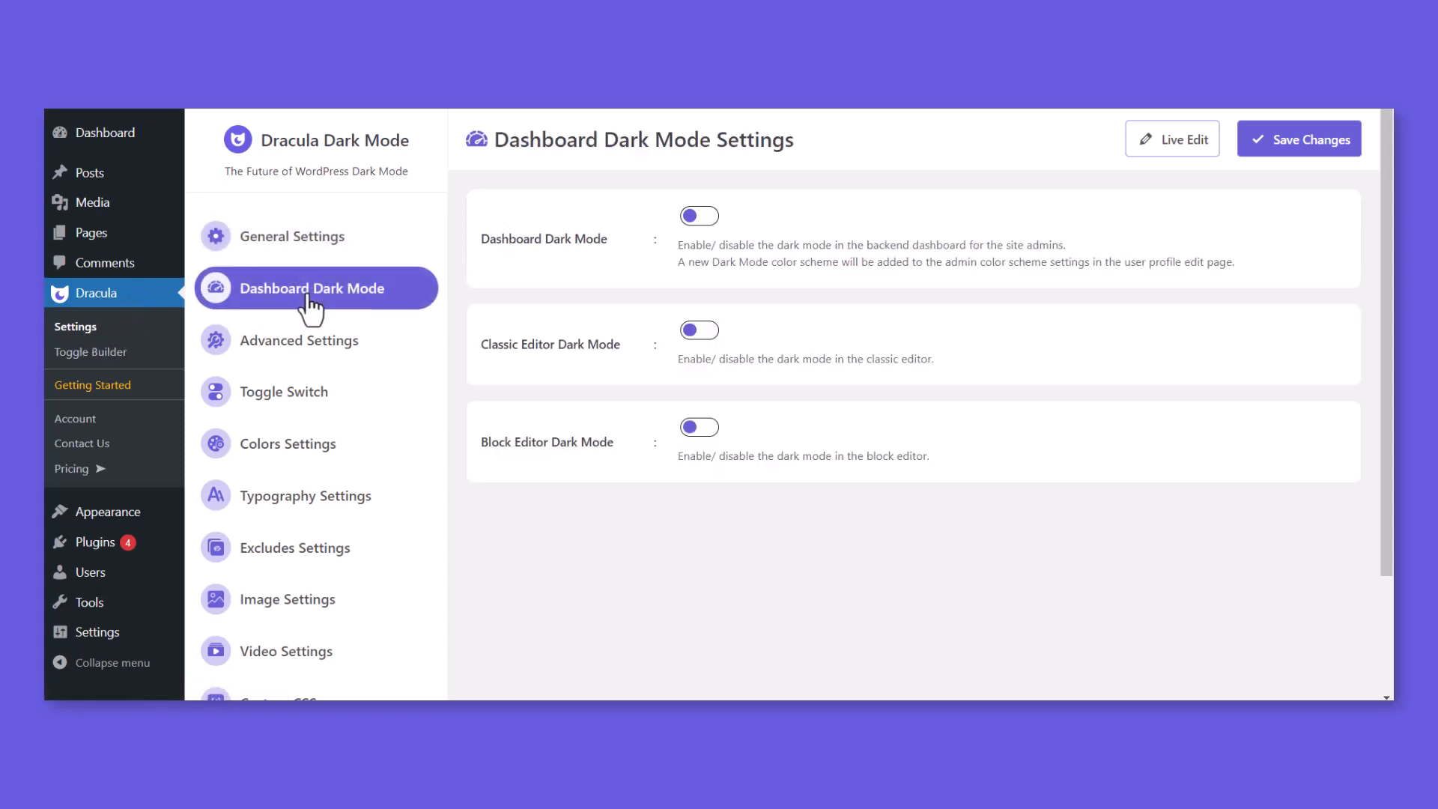
pyautogui.click(698, 217)
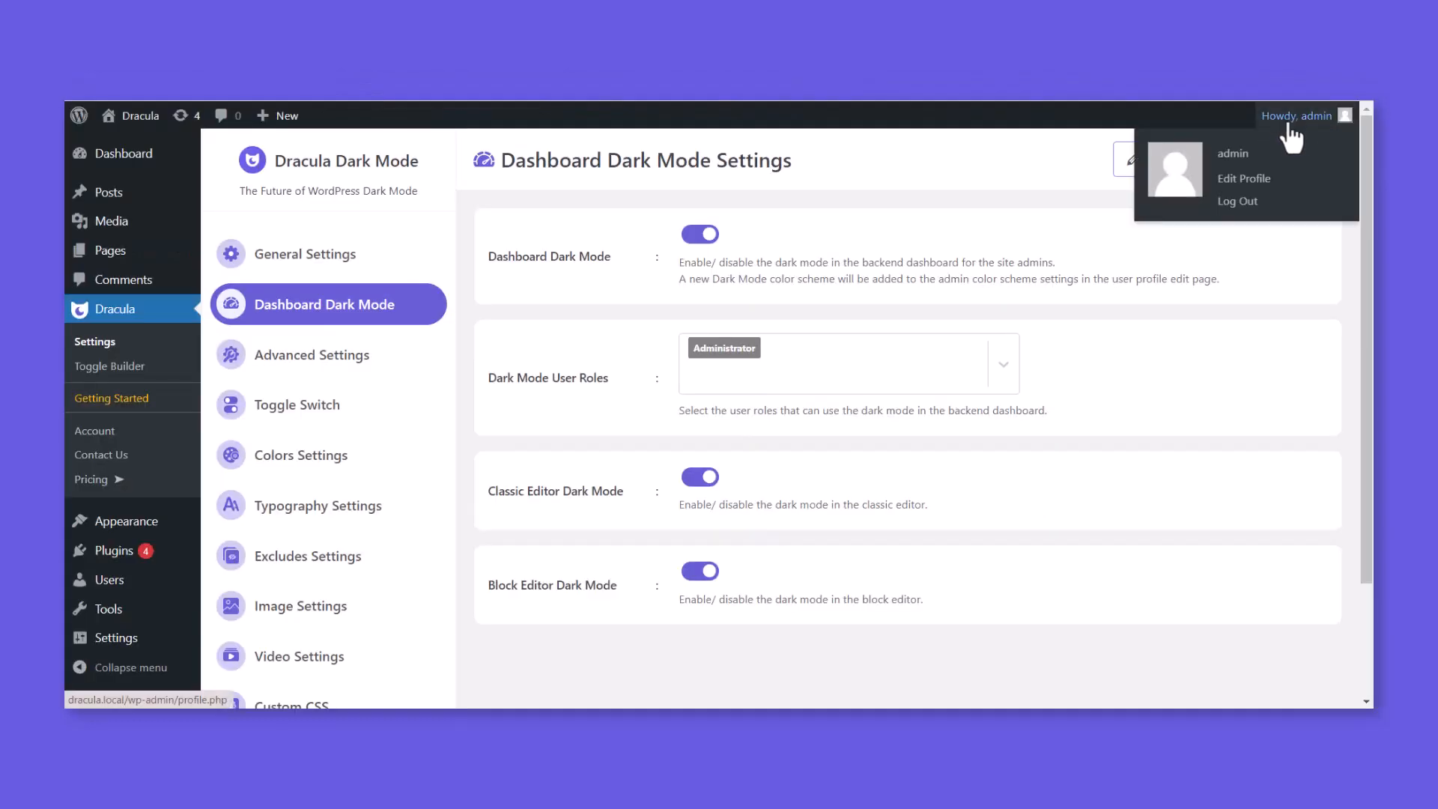
# Step: Apply the Dark Mode admin colour scheme on the user profile
pyautogui.click(1241, 180)
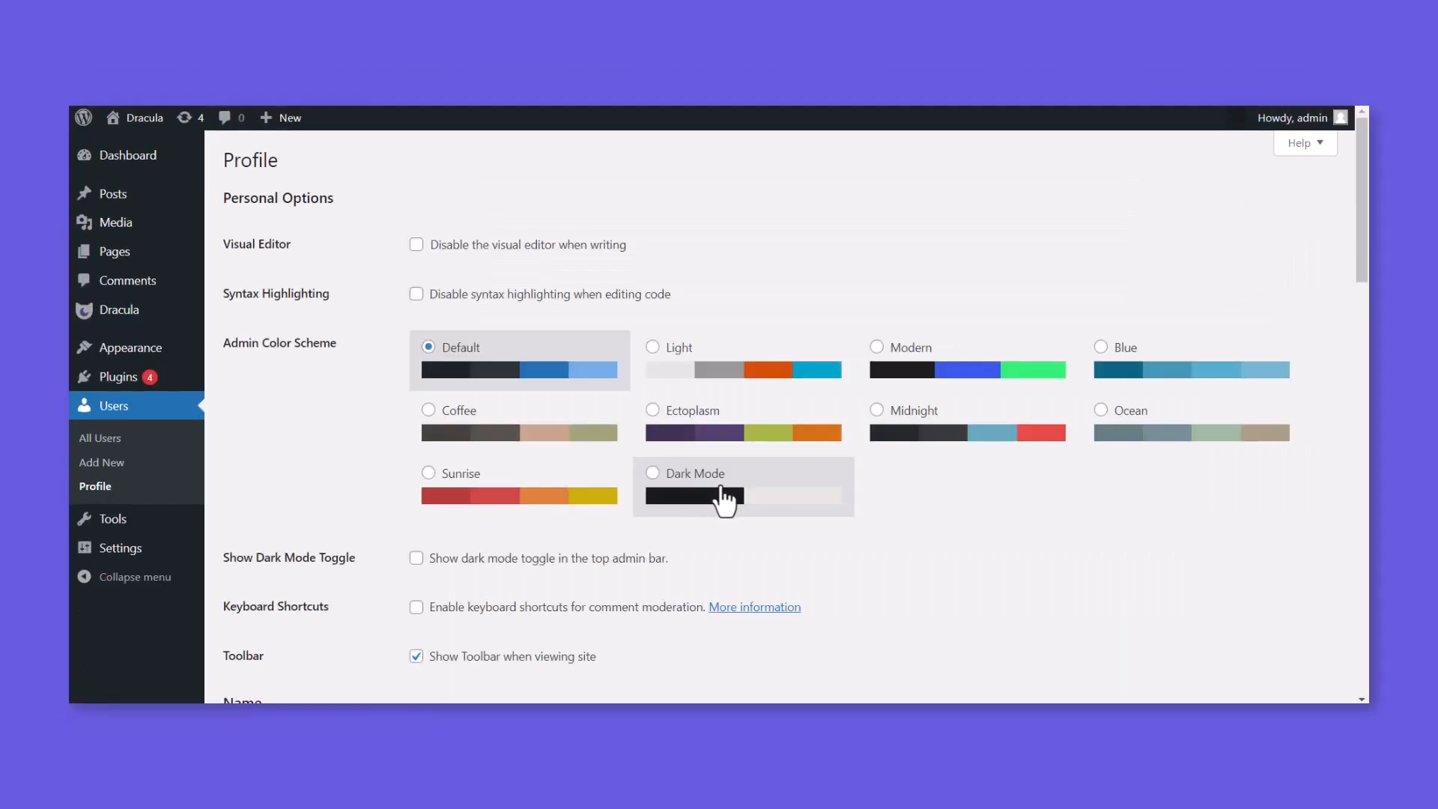
pyautogui.click(727, 500)
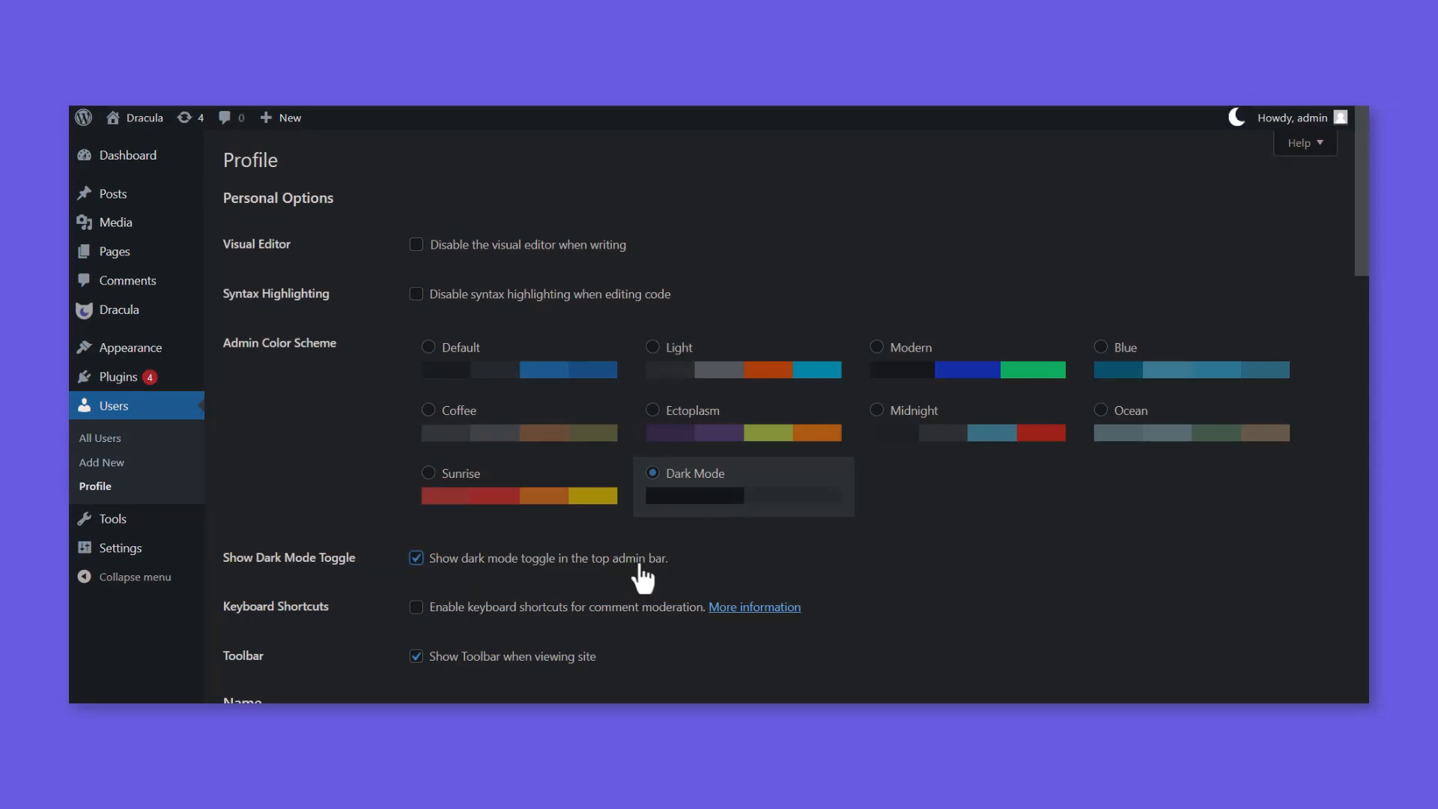
# Step: Use the admin-bar toggle to switch to Light Mode, then back to Dark Mode
pyautogui.click(1236, 117)
pyautogui.click(1239, 146)
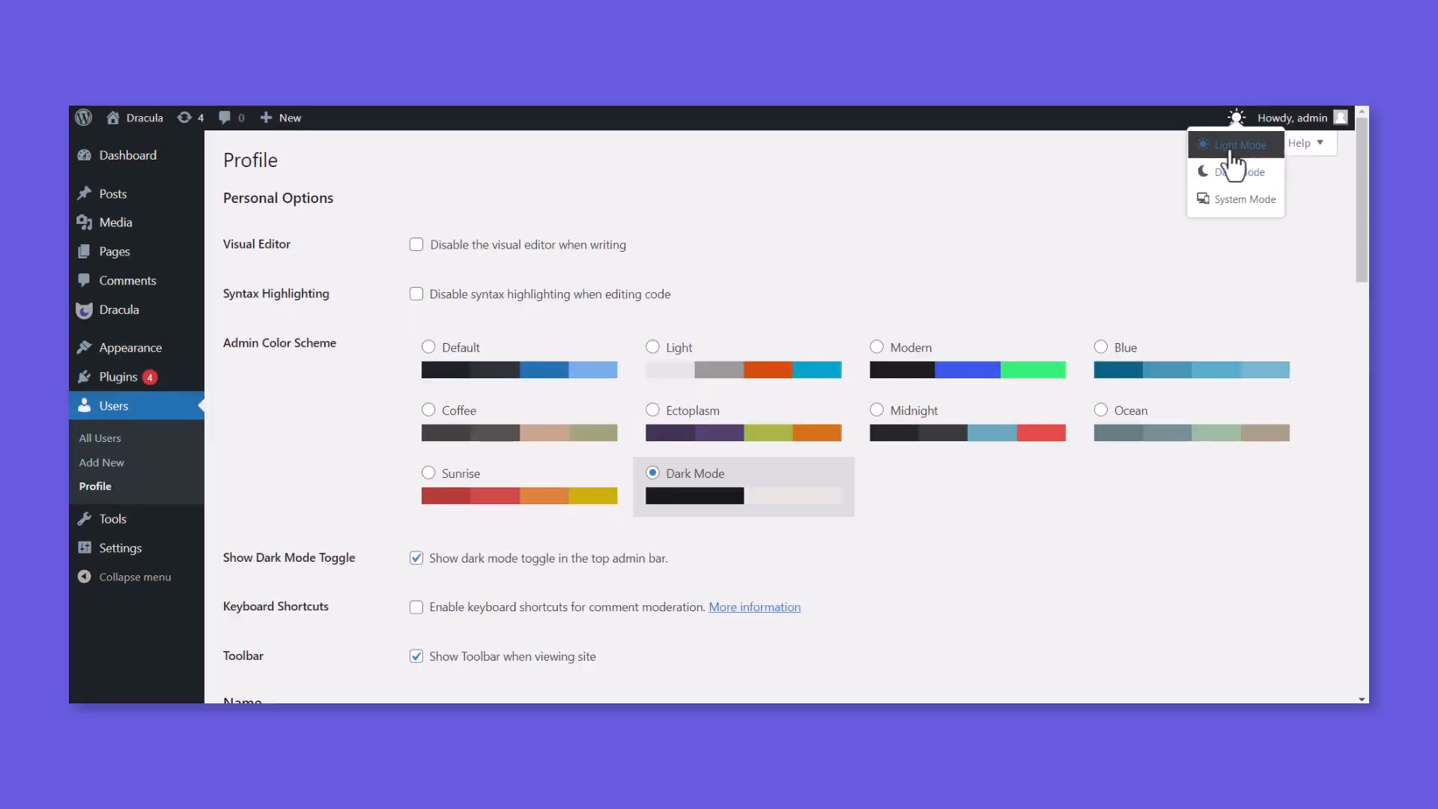
pyautogui.click(1239, 172)
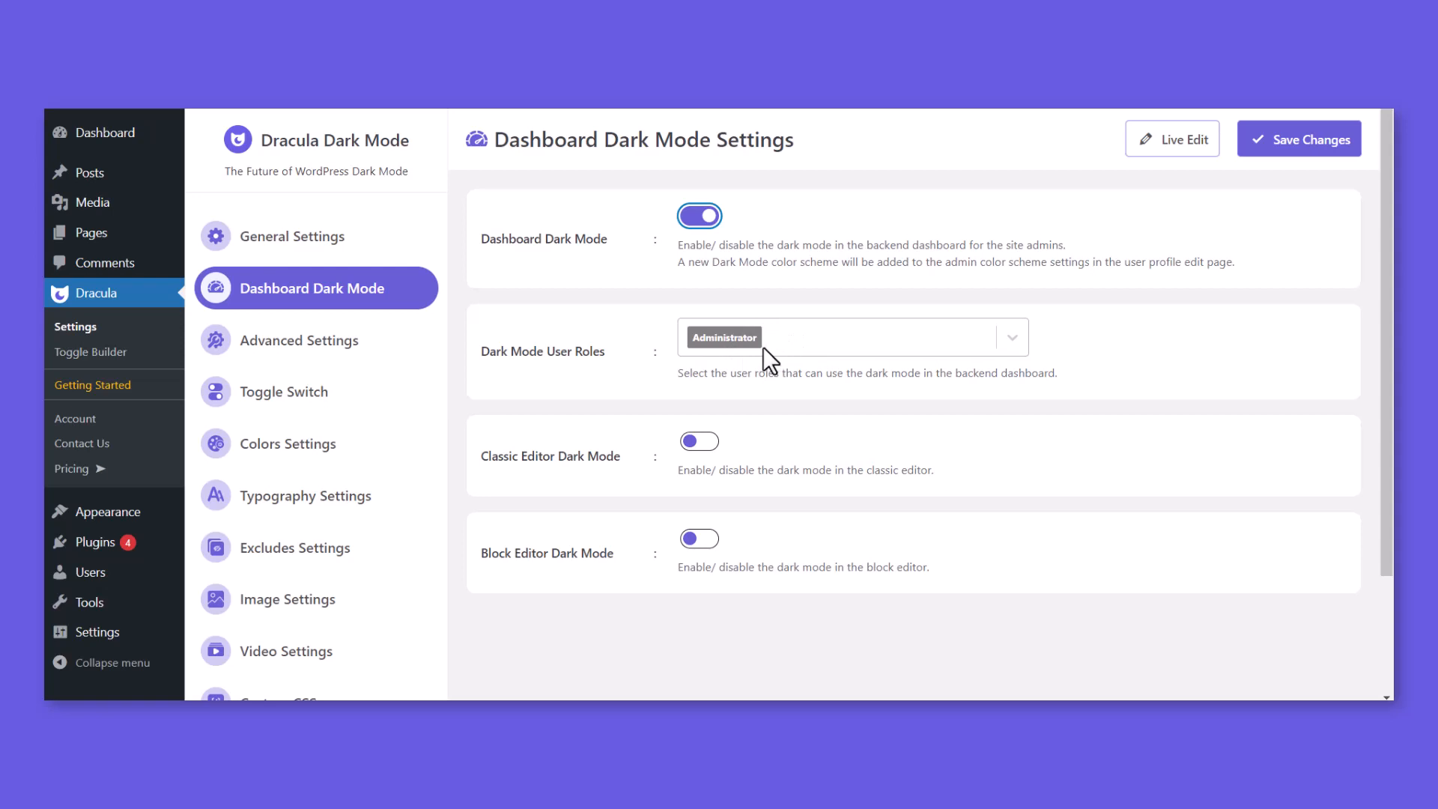
# Step: Add Editor, Author, Contributor and Subscriber to the Dark Mode User Roles list
pyautogui.click(1011, 337)
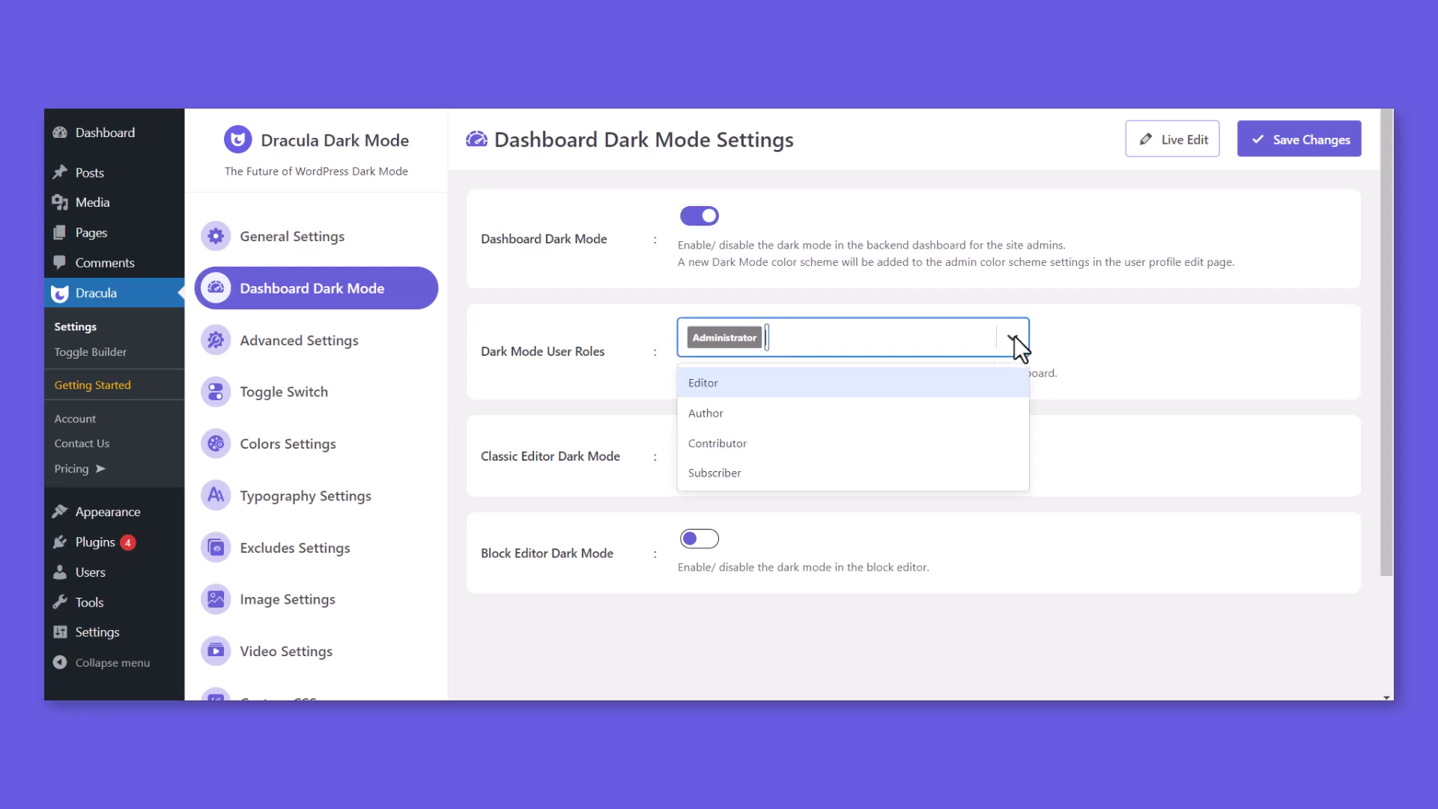
pyautogui.click(751, 417)
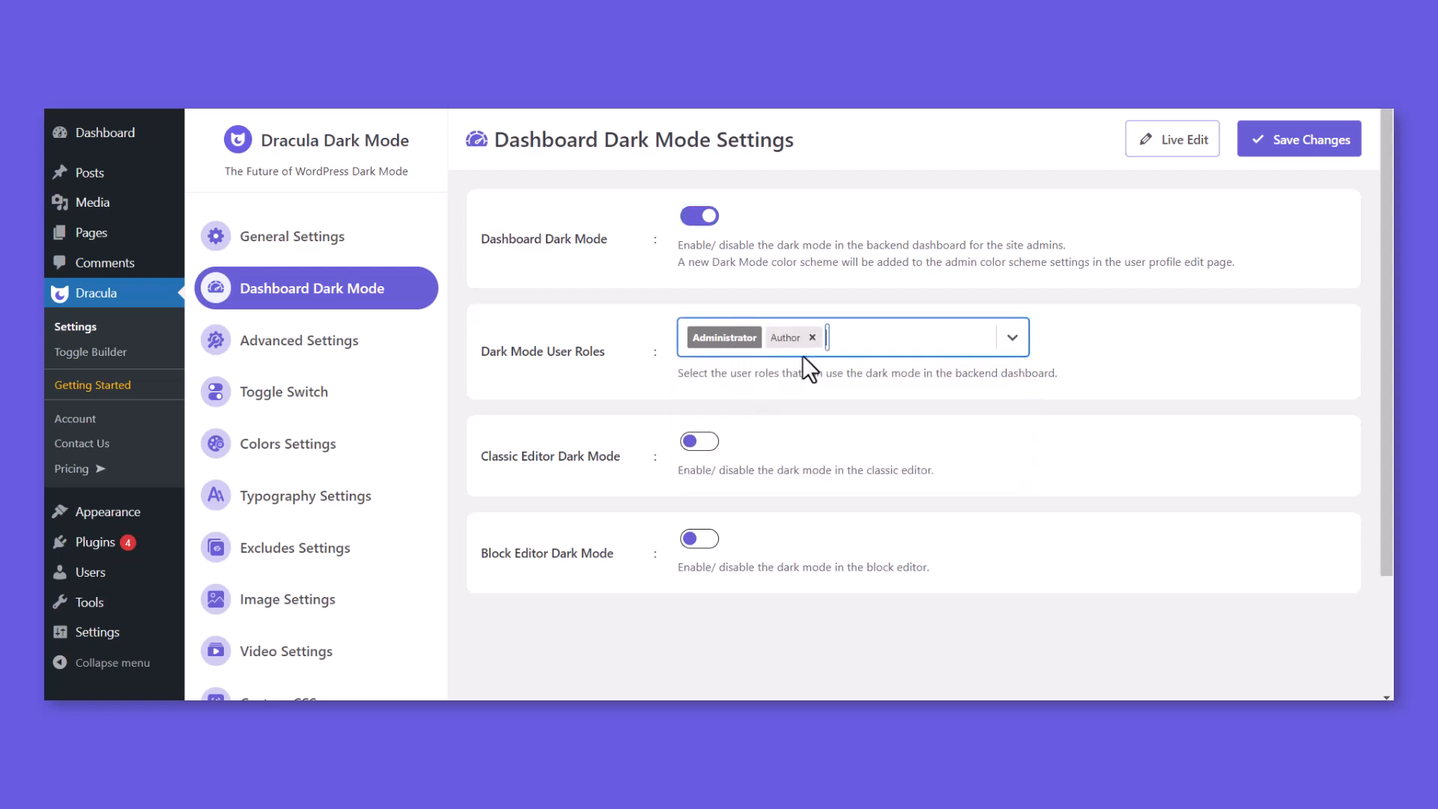
pyautogui.click(1009, 338)
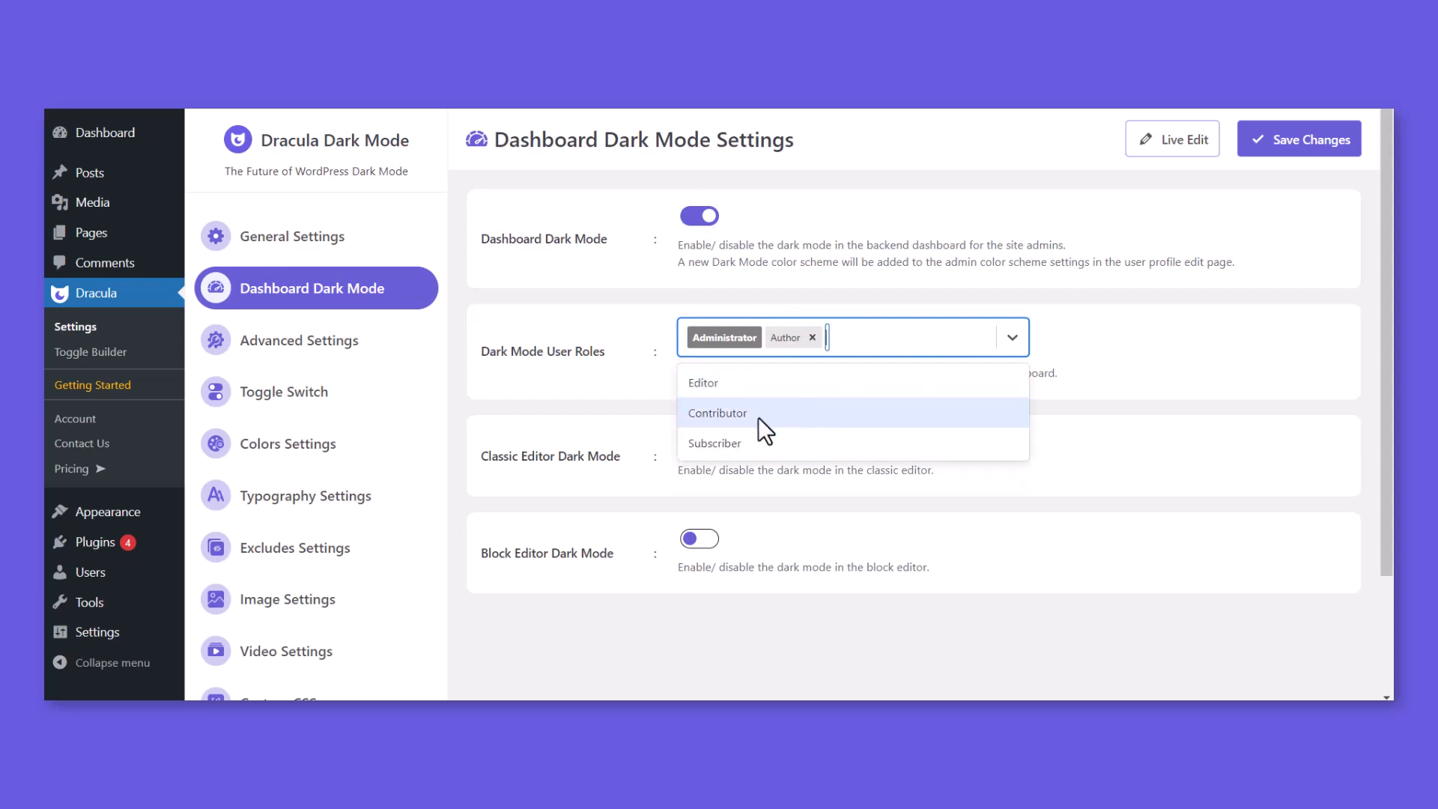
pyautogui.click(746, 442)
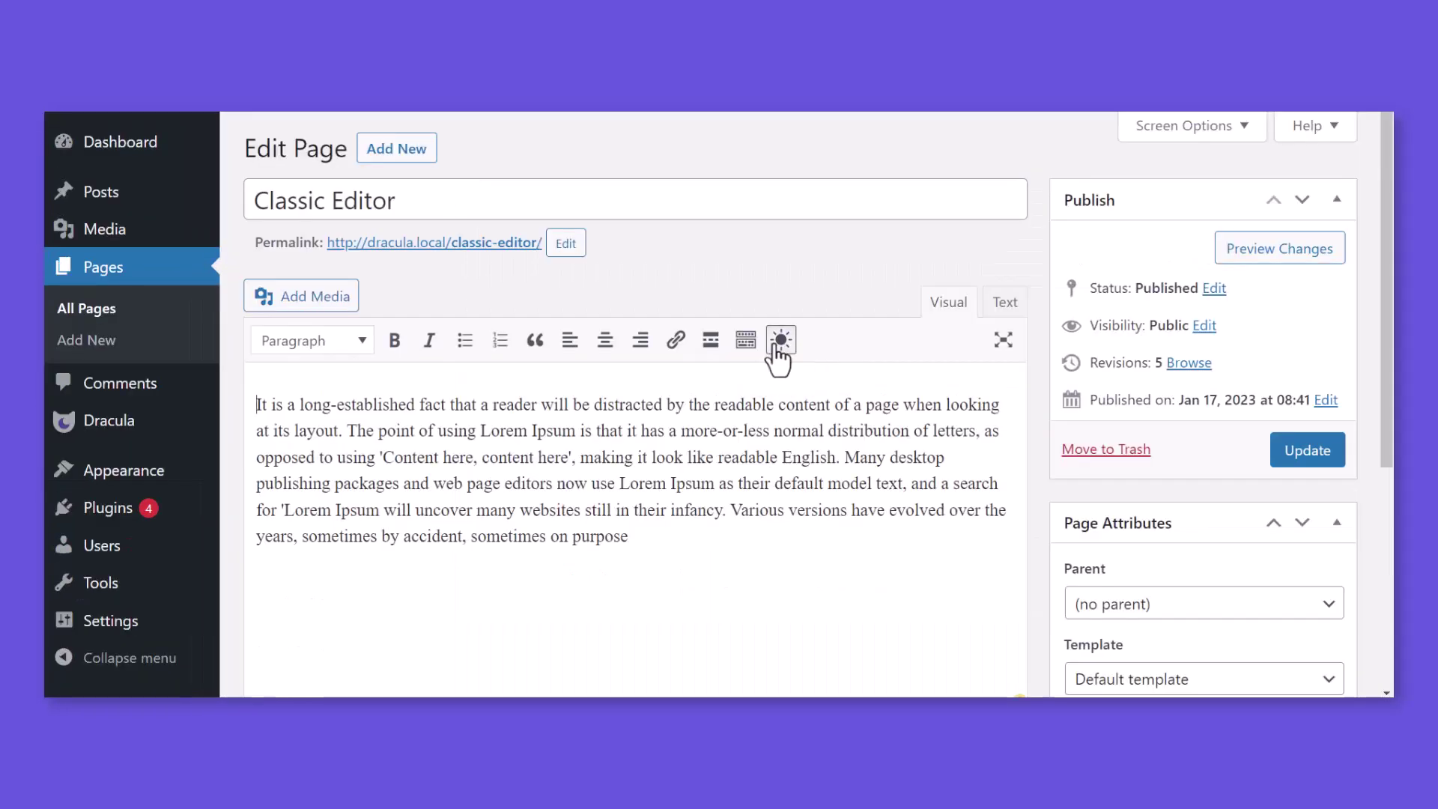
# Step: Switch the Classic Editor page to dark mode via its toolbar moon button
pyautogui.click(779, 341)
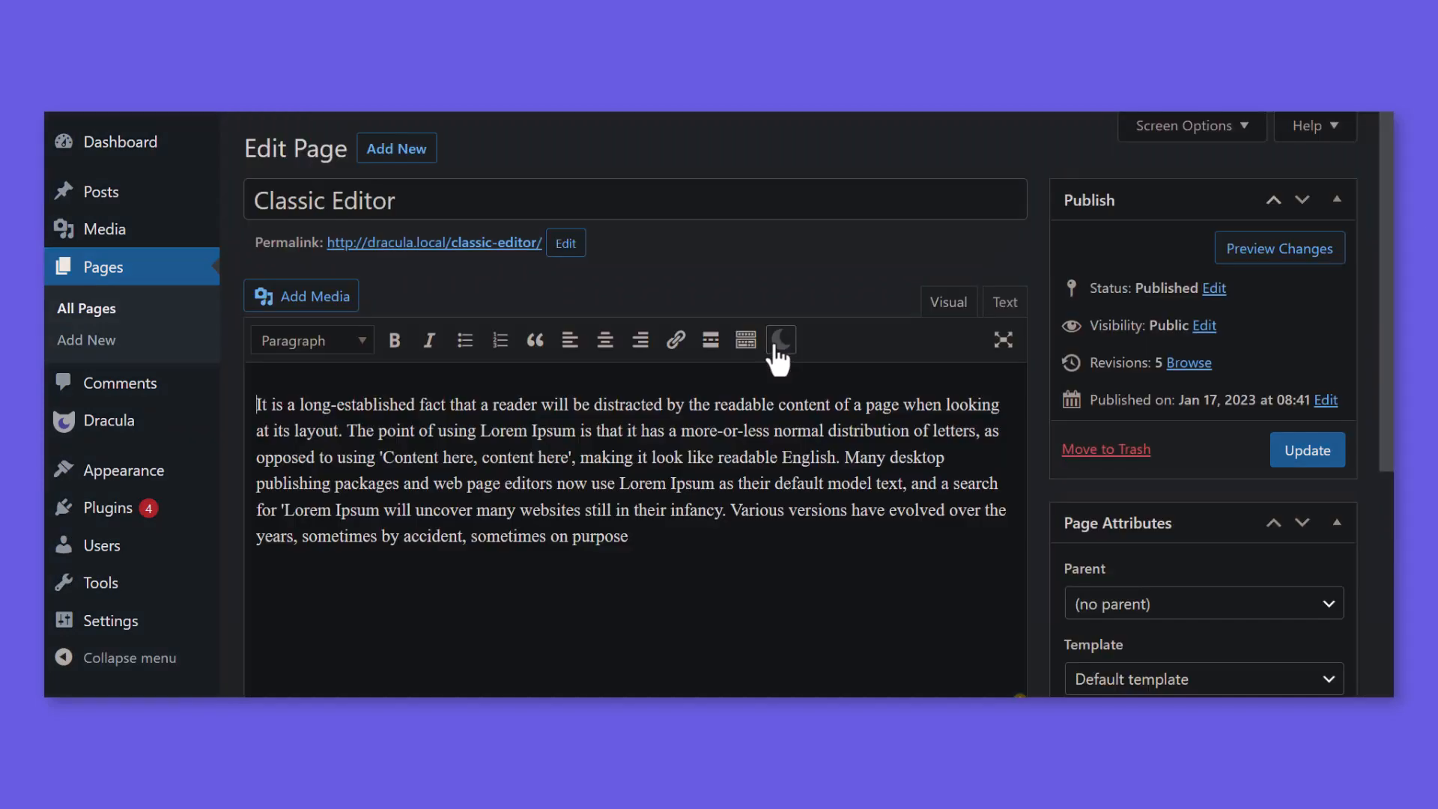